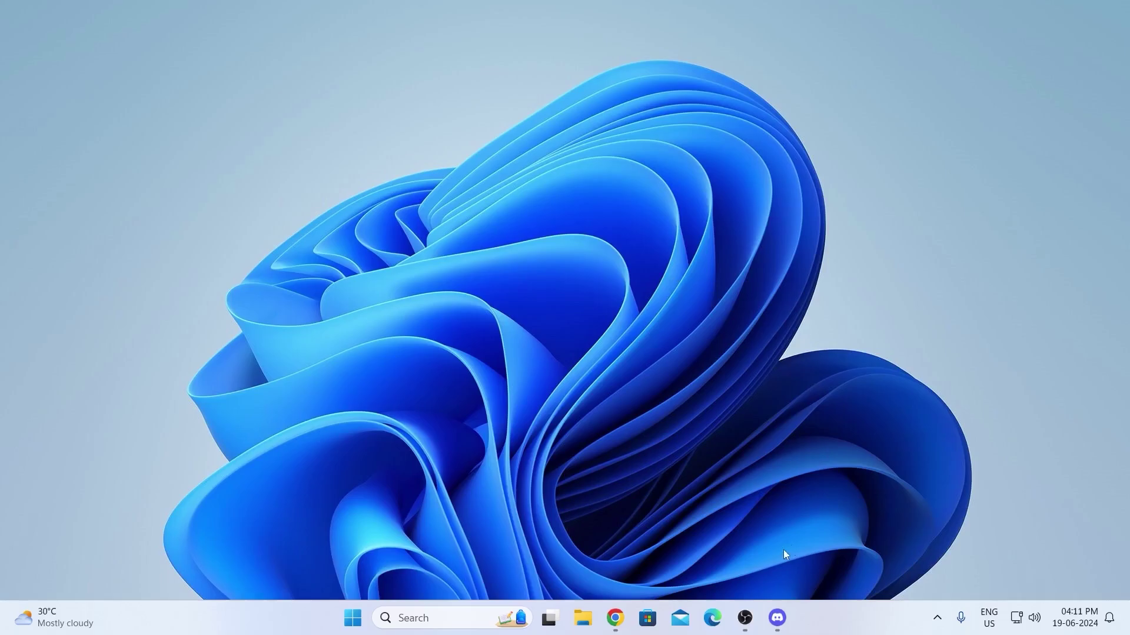
Step: Open Discord's Connections settings and start linking a Steam account via the Steam icon
{"action": "left_click", "coordinate": [777, 618]}
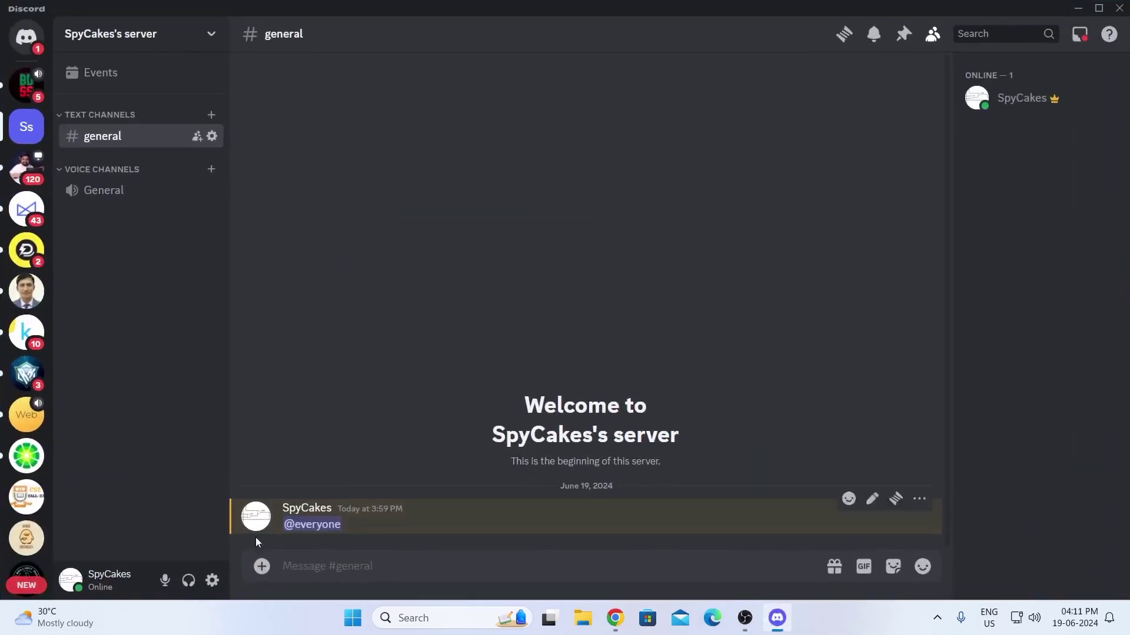
{"action": "left_click", "coordinate": [211, 579]}
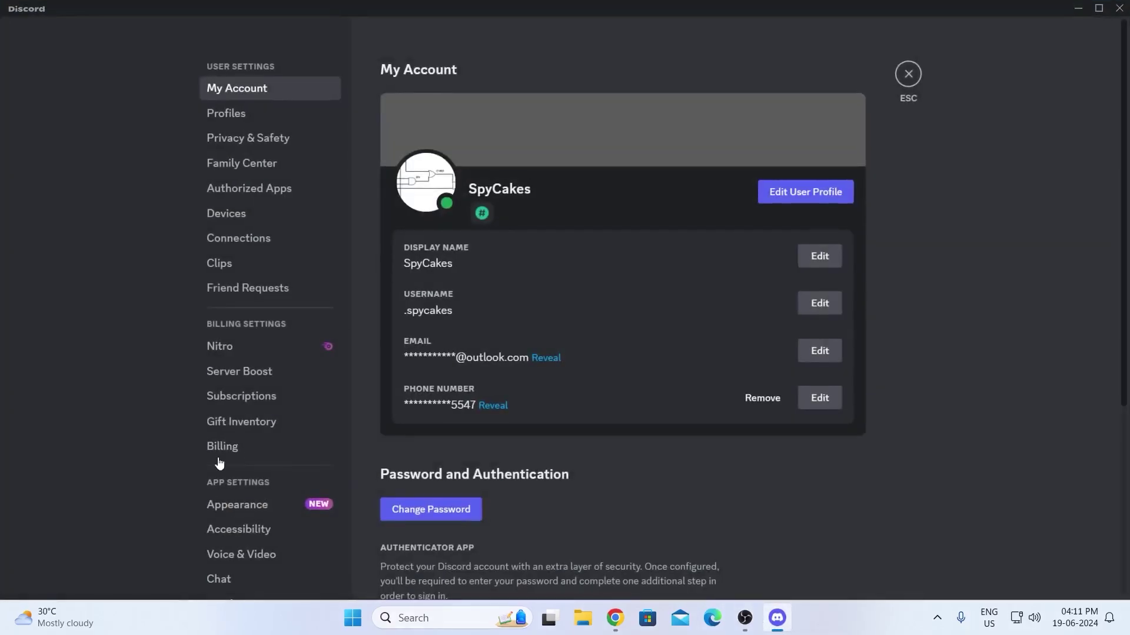
{"action": "left_click", "coordinate": [261, 236]}
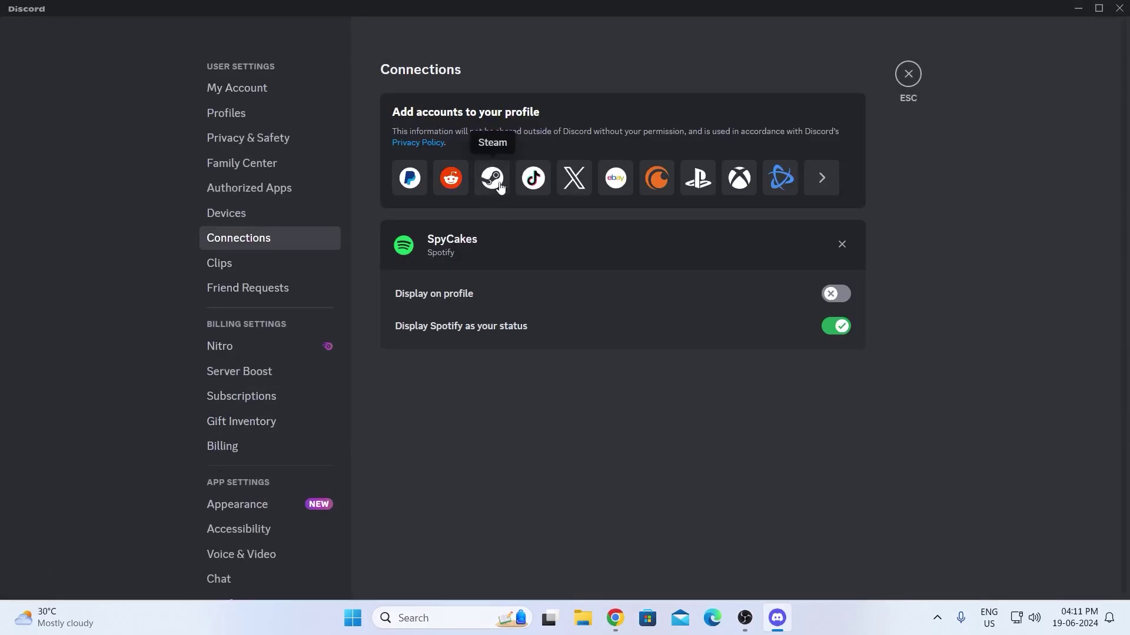
{"action": "left_click", "coordinate": [500, 187]}
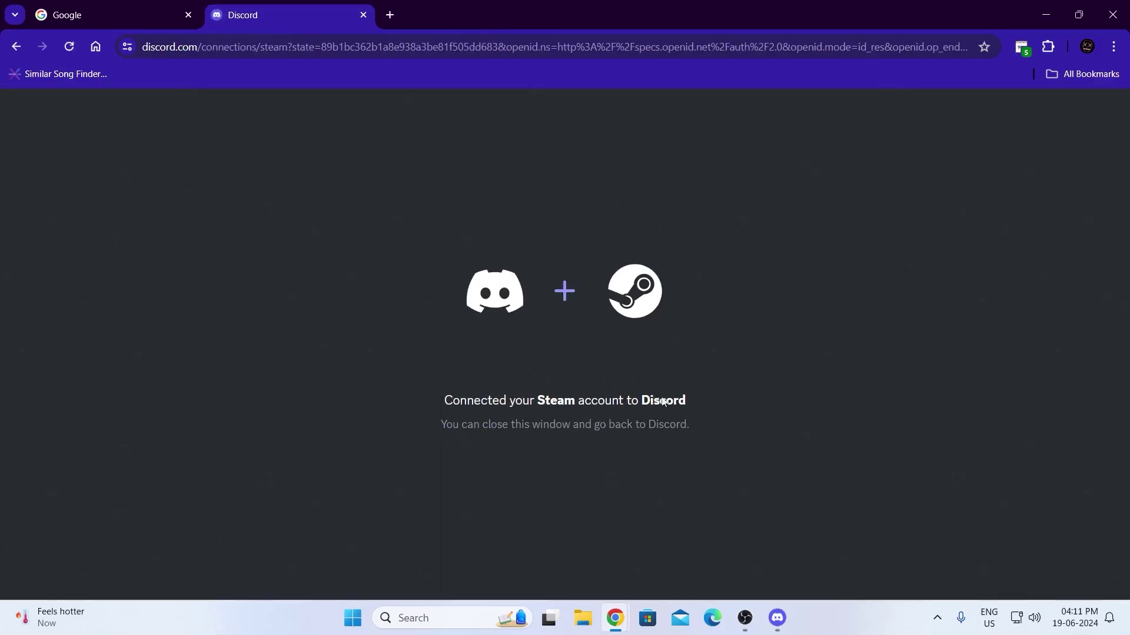
Step: Return to Discord's Connections page showing the linked Steam account SpyCakes
{"action": "left_click", "coordinate": [778, 617]}
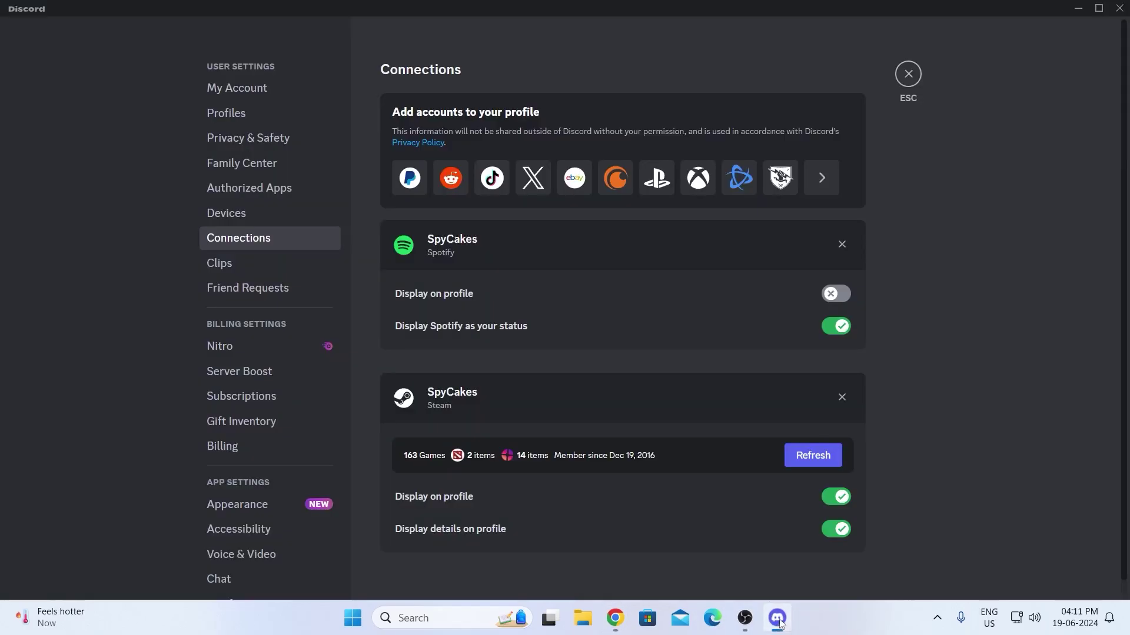
{"action": "scroll", "coordinate": [510, 327], "scroll_direction": "down", "scroll_amount": 1}
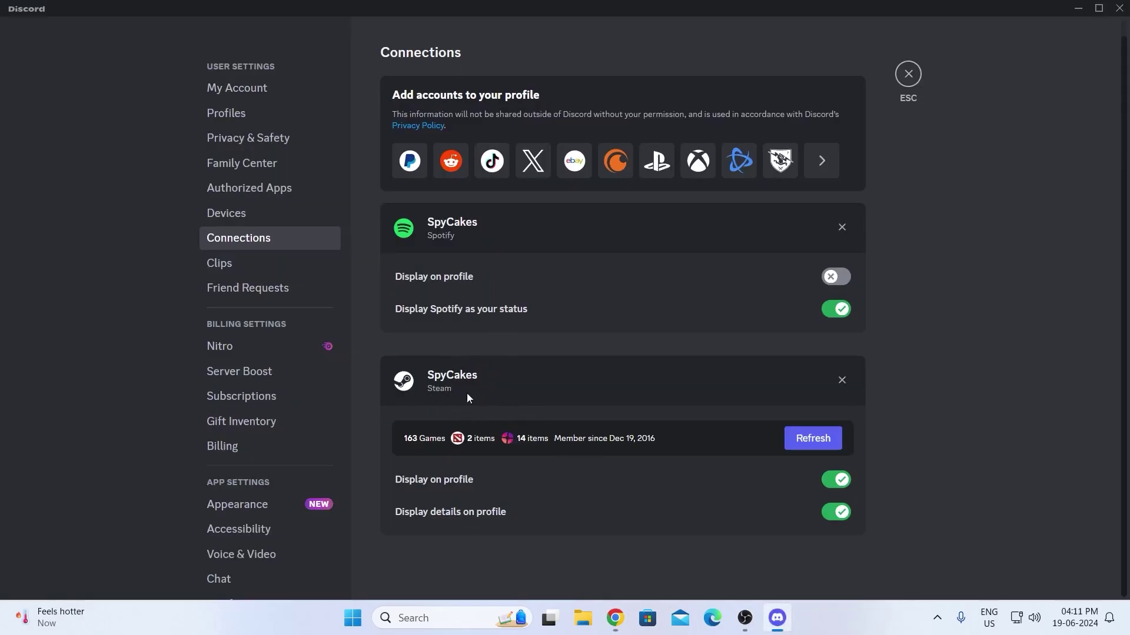